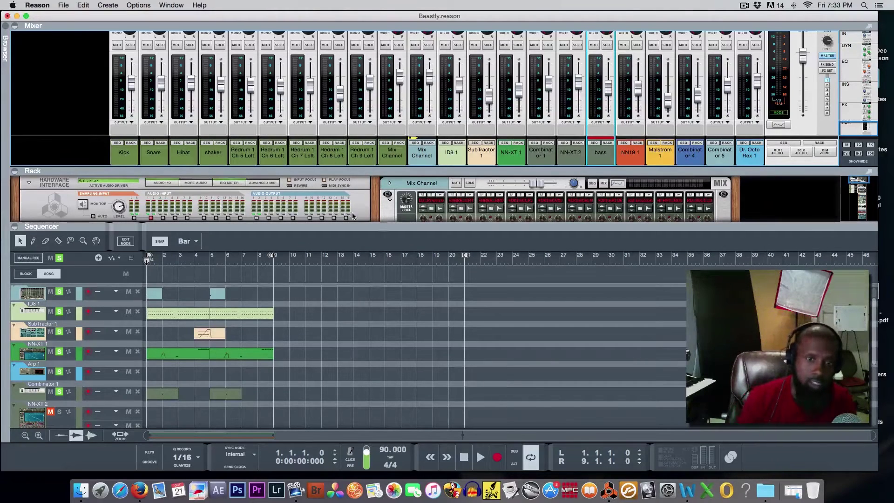
Enlarge the rack area and play the loop, switching the Redrum 1 track's solo off and back on to compare
{"action": "left_click_drag", "start_coordinate": [360, 224], "coordinate": [386, 255]}
{"action": "scroll", "coordinate": [372, 294], "scroll_direction": "down", "scroll_amount": 5}
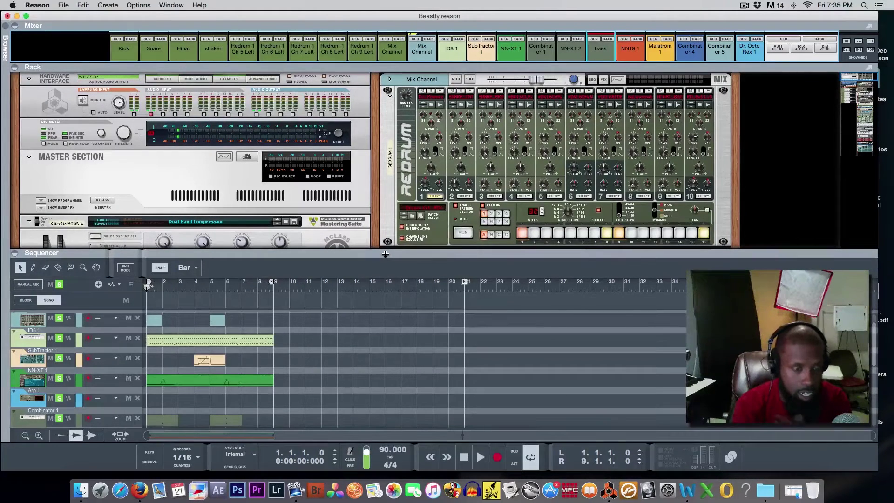
{"action": "left_click", "coordinate": [481, 459]}
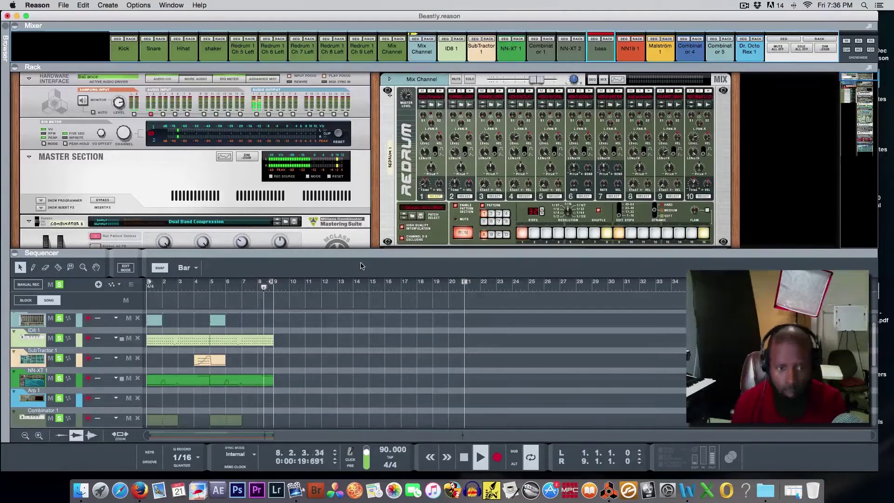
{"action": "left_click", "coordinate": [59, 318]}
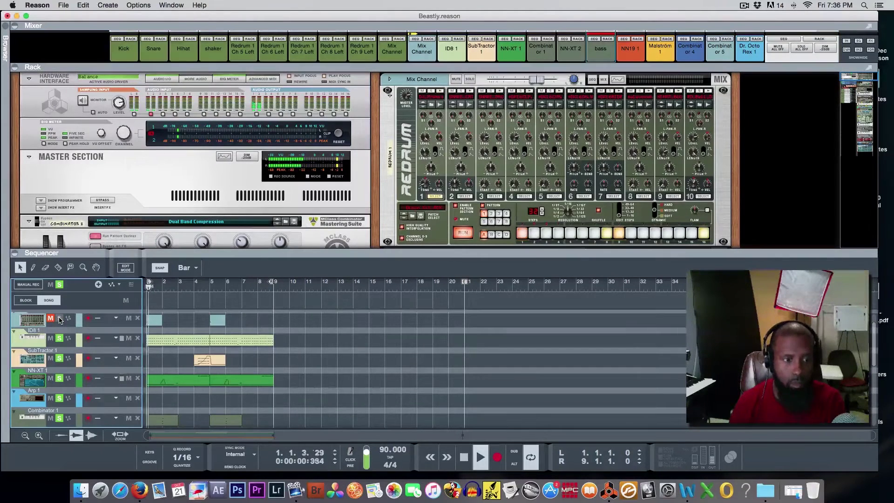
{"action": "left_click", "coordinate": [59, 319]}
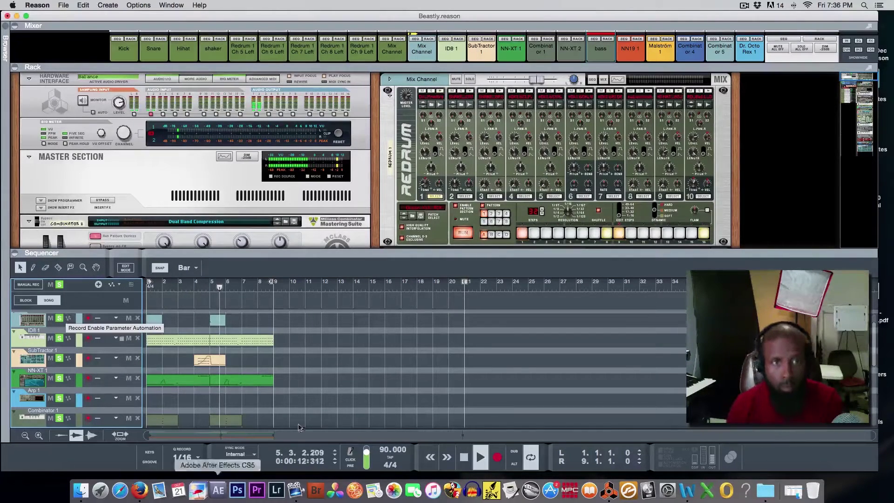
Look through all the instrument devices in the rack down to SubTractor 1 while the loop plays, and return to the Redrum
{"action": "scroll", "coordinate": [460, 205], "scroll_direction": "down", "scroll_amount": 3}
{"action": "scroll", "coordinate": [460, 205], "scroll_direction": "down", "scroll_amount": 15}
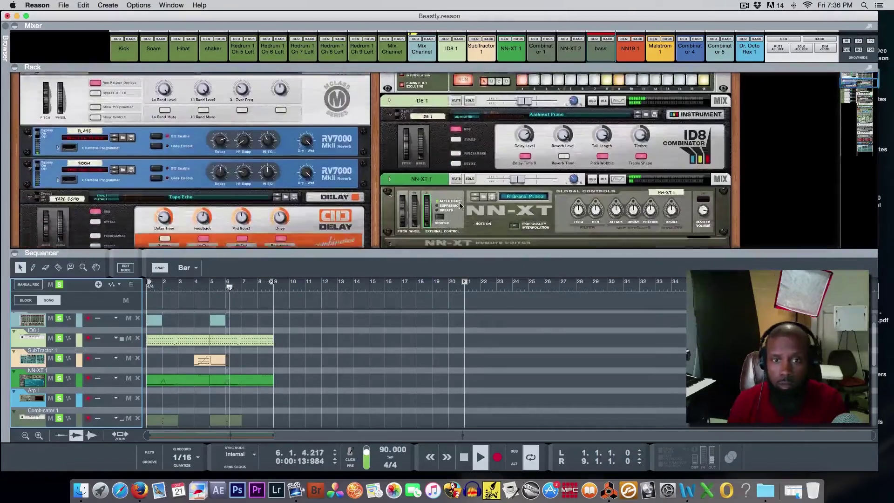
{"action": "scroll", "coordinate": [460, 206], "scroll_direction": "down", "scroll_amount": 15}
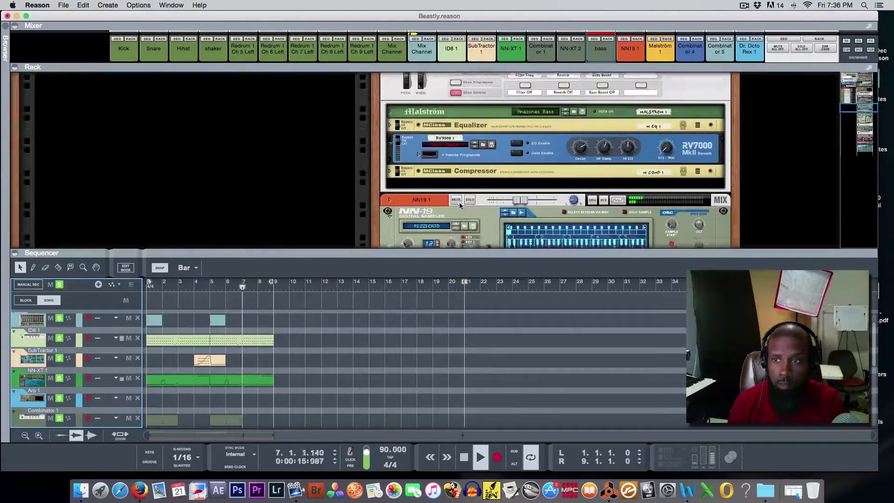
{"action": "scroll", "coordinate": [459, 205], "scroll_direction": "down", "scroll_amount": 15}
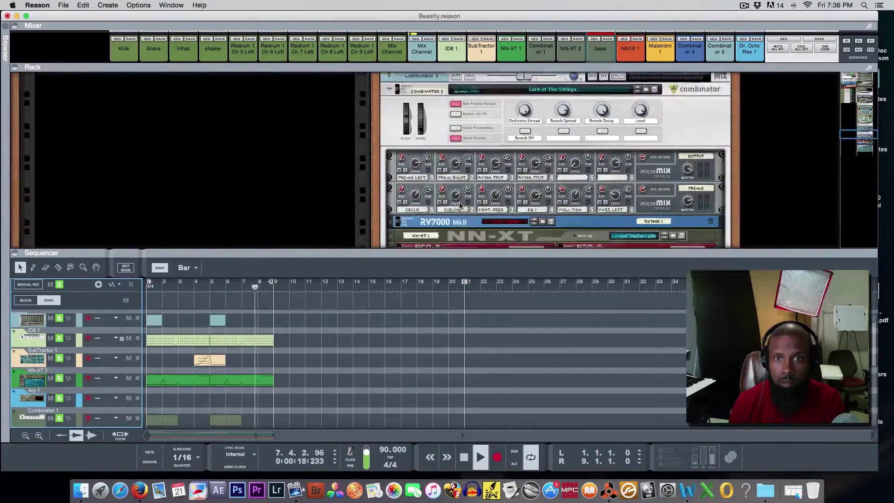
{"action": "scroll", "coordinate": [460, 205], "scroll_direction": "down", "scroll_amount": 5}
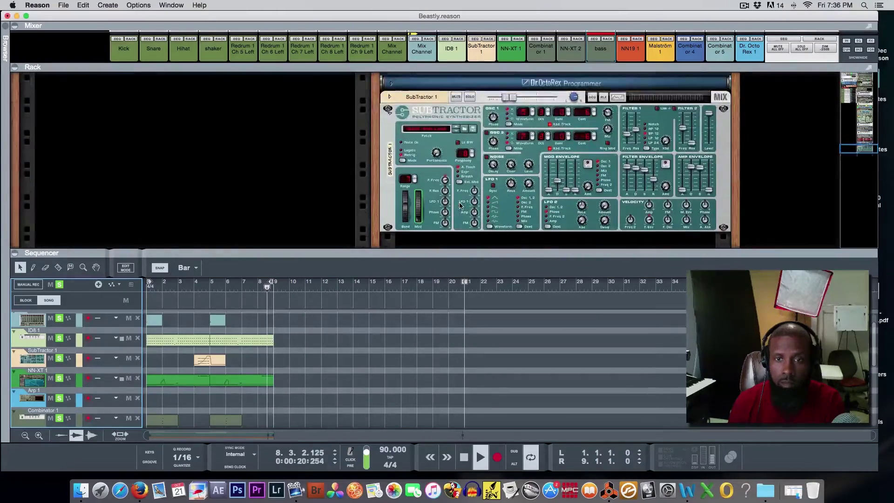
{"action": "scroll", "coordinate": [459, 206], "scroll_direction": "up", "scroll_amount": 3}
{"action": "scroll", "coordinate": [460, 206], "scroll_direction": "up", "scroll_amount": 20}
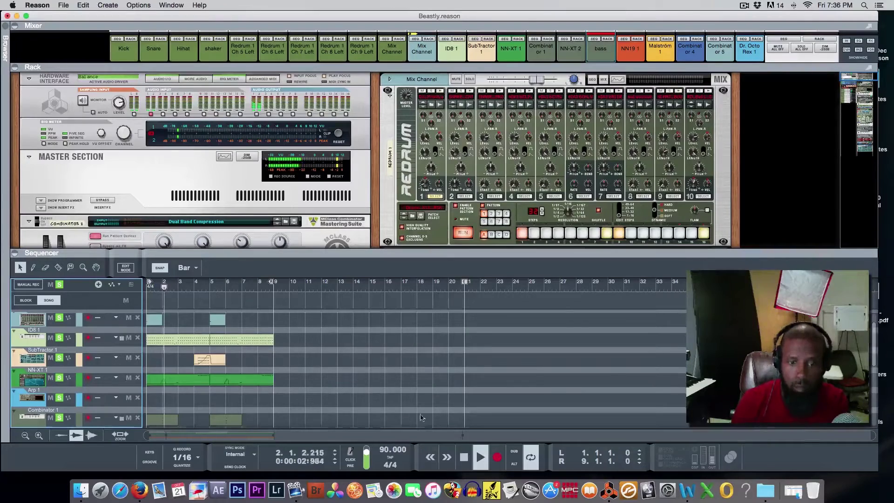
Listen to the loop with Redrum 1's solo switched off and back on, and stop playback
{"action": "left_click", "coordinate": [60, 319]}
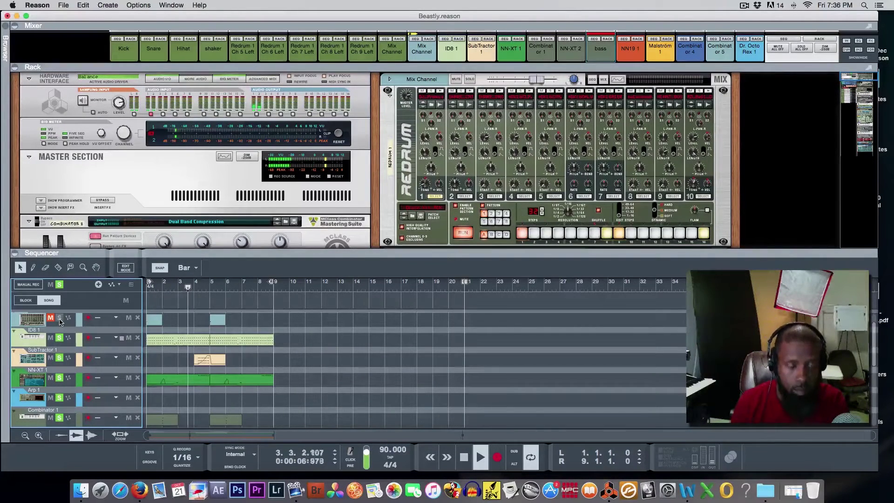
{"action": "left_click", "coordinate": [60, 319]}
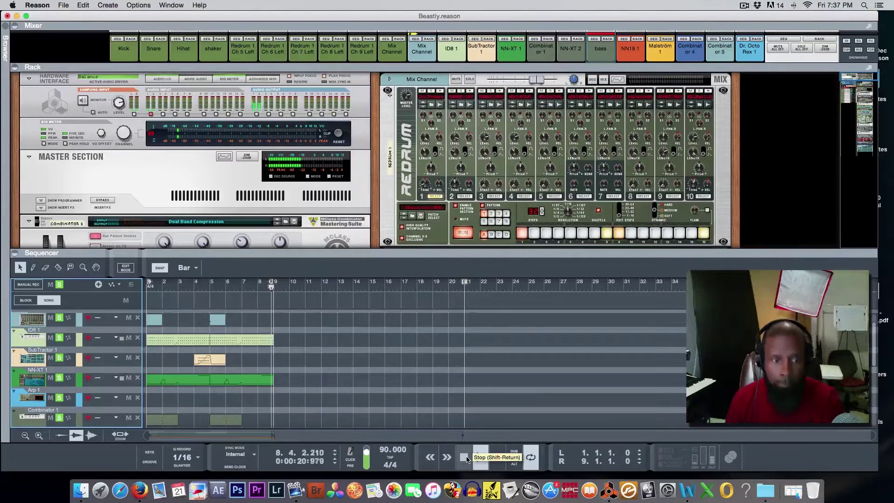
{"action": "left_click", "coordinate": [465, 458]}
{"action": "left_click", "coordinate": [465, 458]}
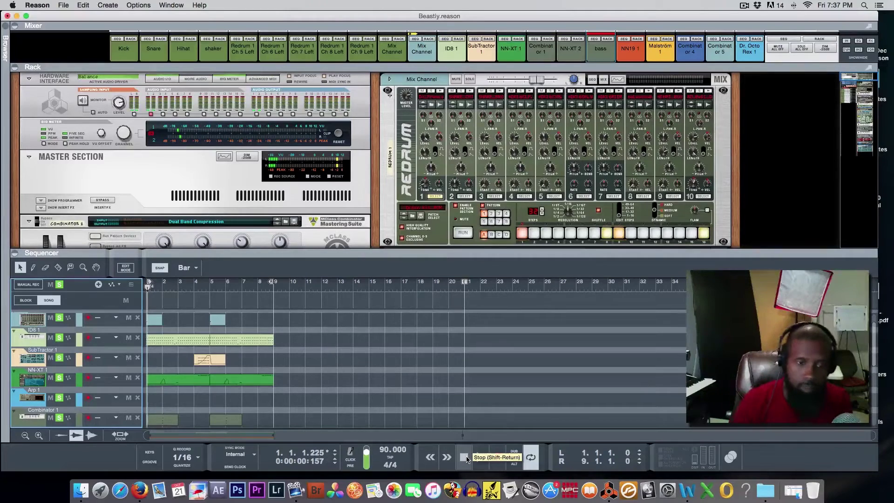
Maximize the sequencer and solo the Malström 1, Combinator 4 and Combinator 5 tracks along with the others
{"action": "scroll", "coordinate": [243, 365], "scroll_direction": "down", "scroll_amount": 3}
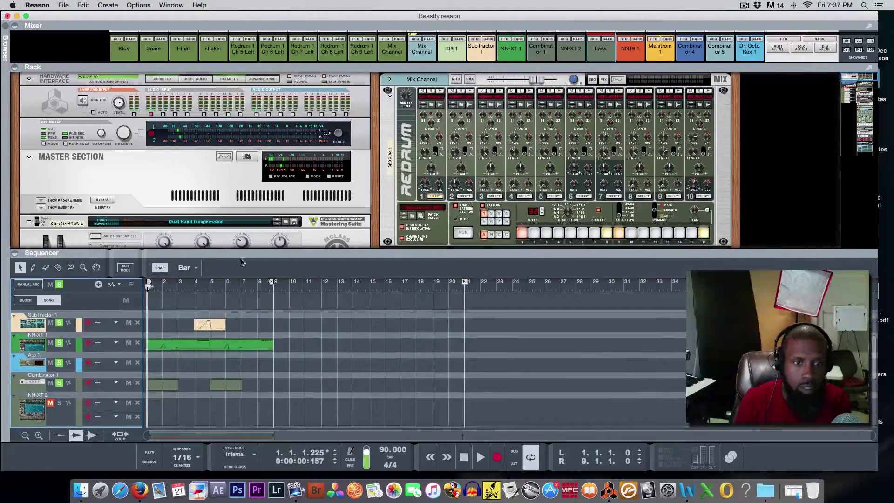
{"action": "double_click", "coordinate": [239, 253]}
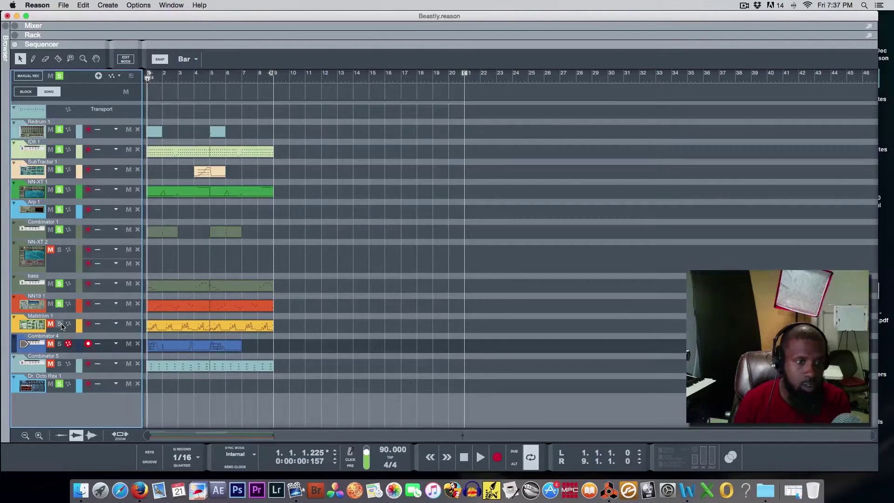
{"action": "left_click", "coordinate": [61, 325]}
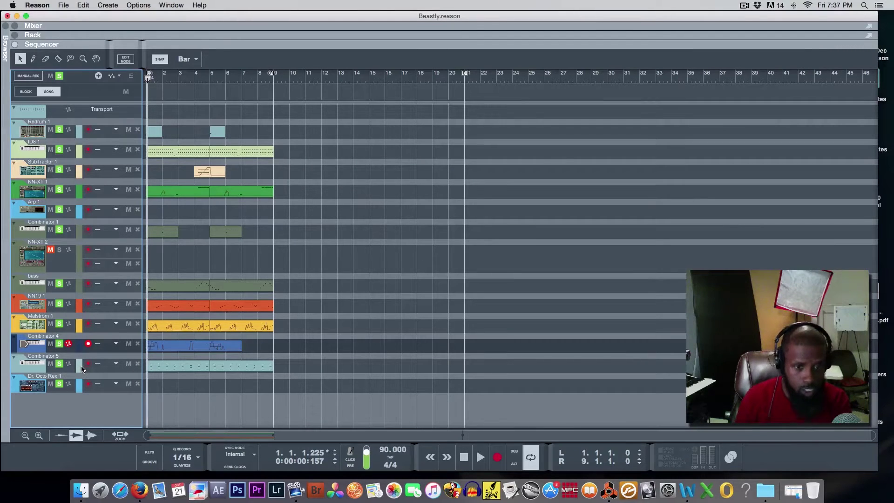
Play the loop with Combinator 5 taken out of the soloed tracks, and stop playback
{"action": "left_click", "coordinate": [481, 461]}
{"action": "left_click", "coordinate": [482, 458]}
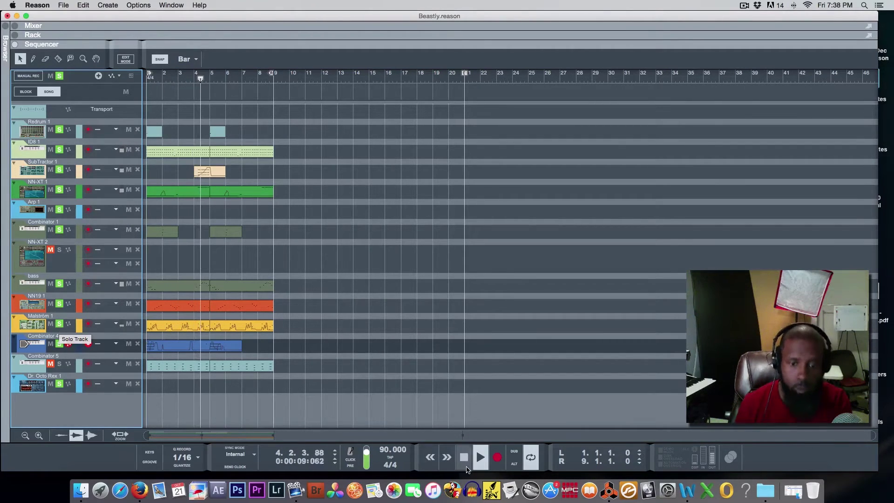
{"action": "left_click", "coordinate": [463, 459]}
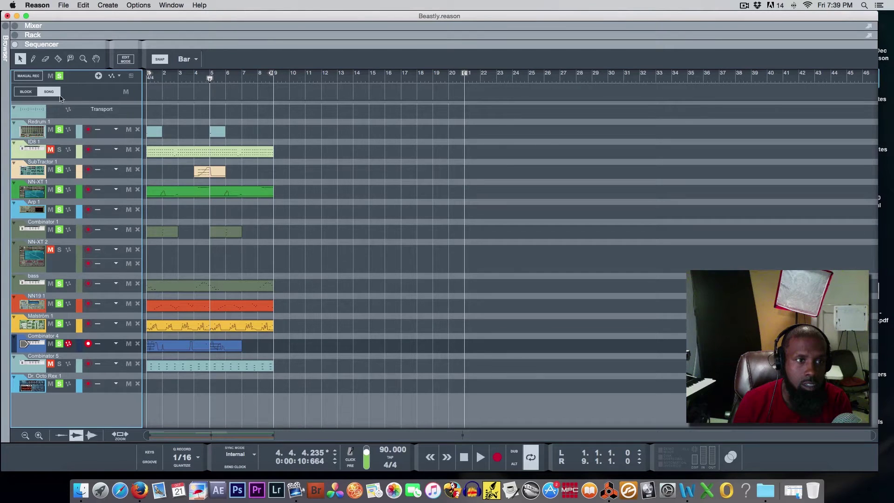
Clear every track's solo, solo only ID8 1, and start playback
{"action": "left_click", "coordinate": [59, 75]}
{"action": "left_click", "coordinate": [60, 149]}
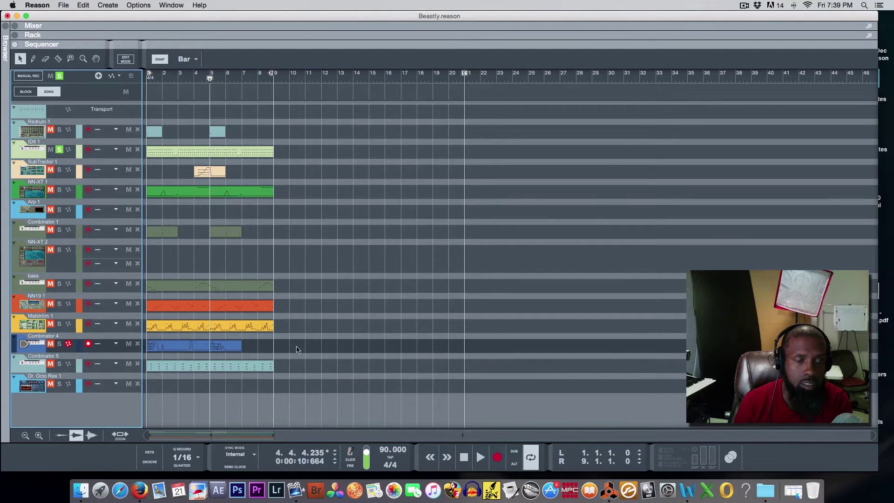
{"action": "left_click", "coordinate": [480, 456]}
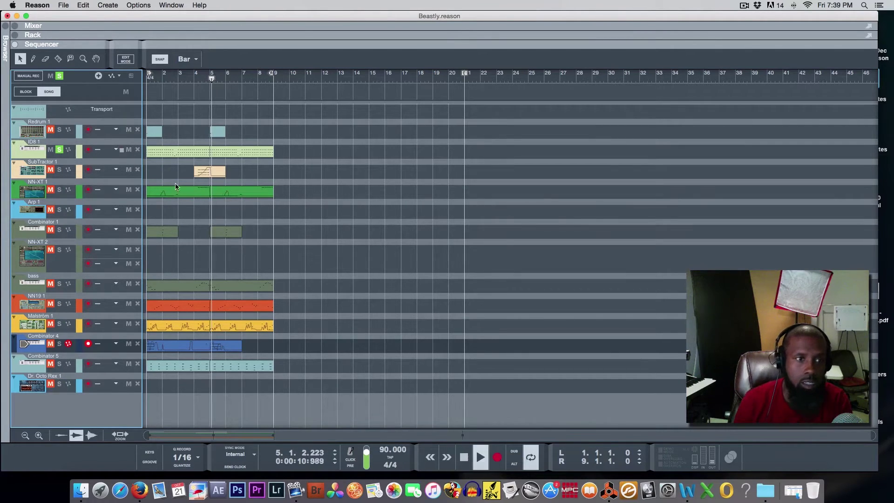
Show the ID8 1 device in a resized rack area above the sequencer, and stop playback back at bar 1
{"action": "left_click", "coordinate": [122, 152]}
{"action": "left_click_drag", "start_coordinate": [342, 47], "coordinate": [342, 293]}
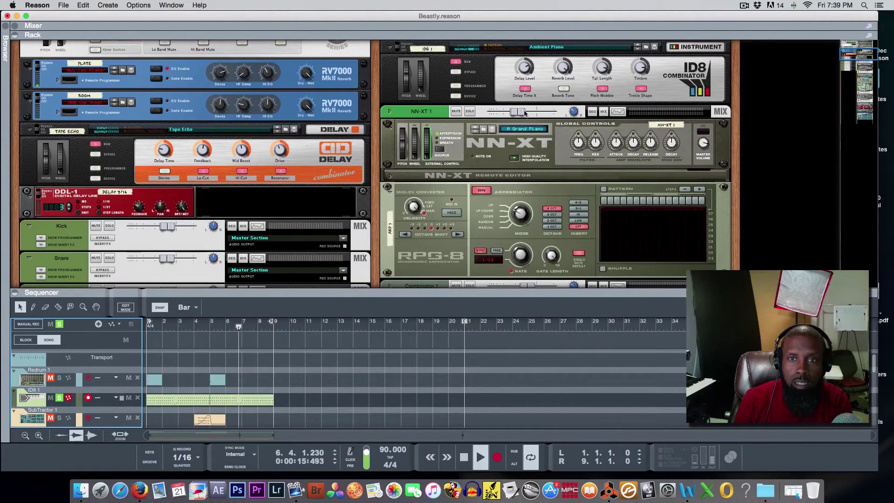
{"action": "scroll", "coordinate": [541, 114], "scroll_direction": "up", "scroll_amount": 3}
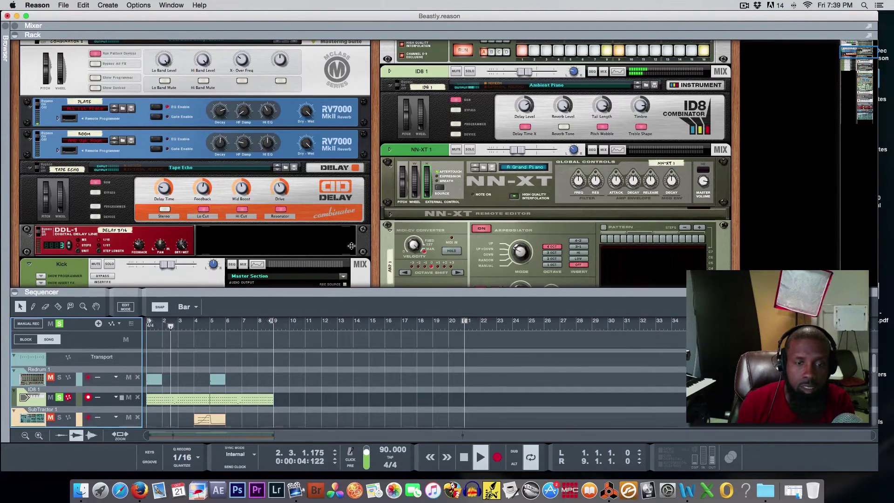
{"action": "left_click_drag", "start_coordinate": [351, 287], "coordinate": [351, 194]}
{"action": "left_click", "coordinate": [464, 457]}
{"action": "left_click", "coordinate": [464, 457]}
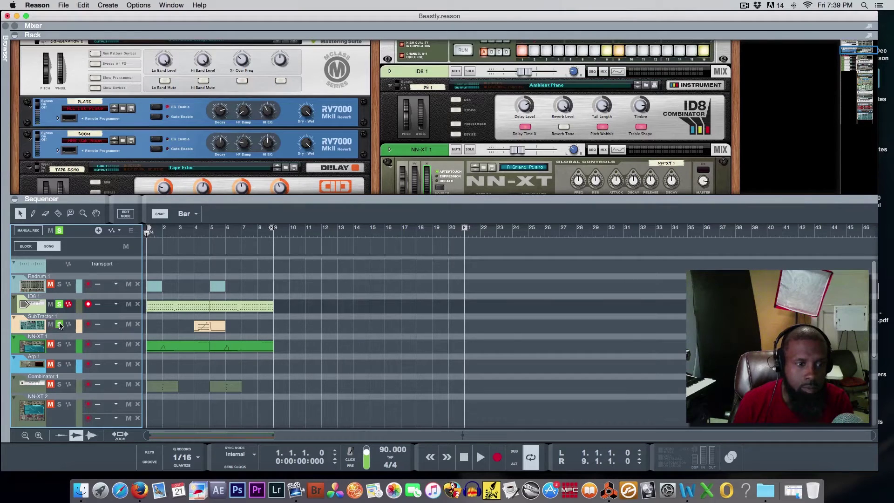
Add SubTractor 1 to the solo, play its part from bar 4, and stop with the song position back at bar 1
{"action": "double_click", "coordinate": [112, 317]}
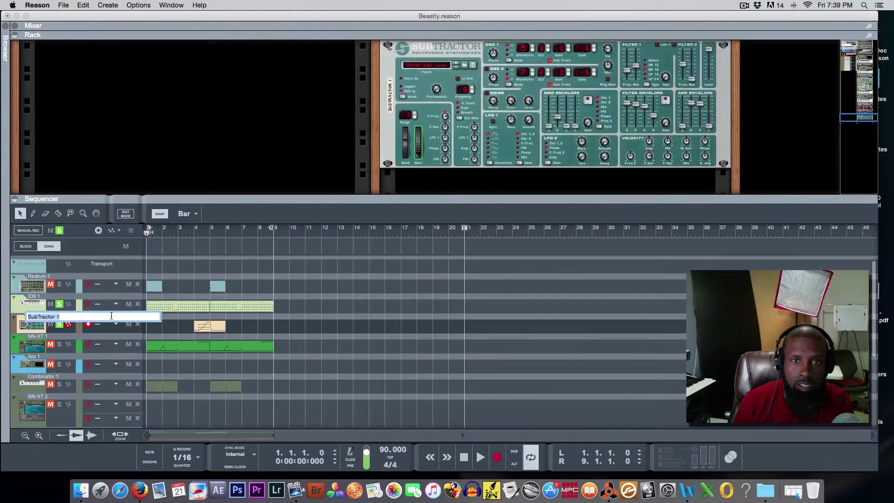
{"action": "left_click", "coordinate": [187, 239]}
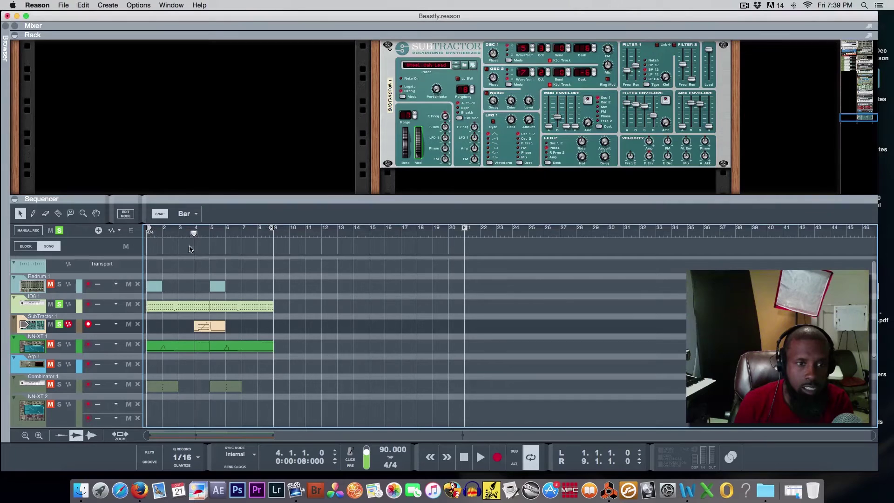
{"action": "left_click", "coordinate": [482, 461]}
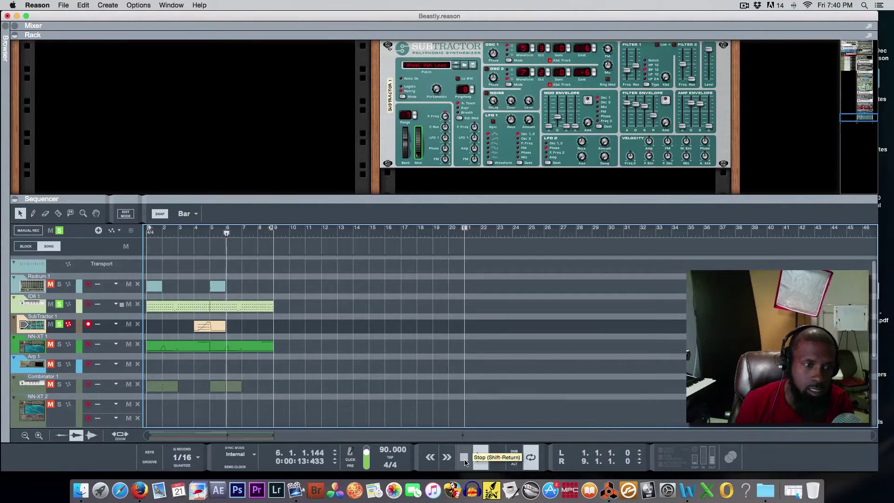
{"action": "left_click", "coordinate": [464, 460]}
{"action": "left_click", "coordinate": [464, 460]}
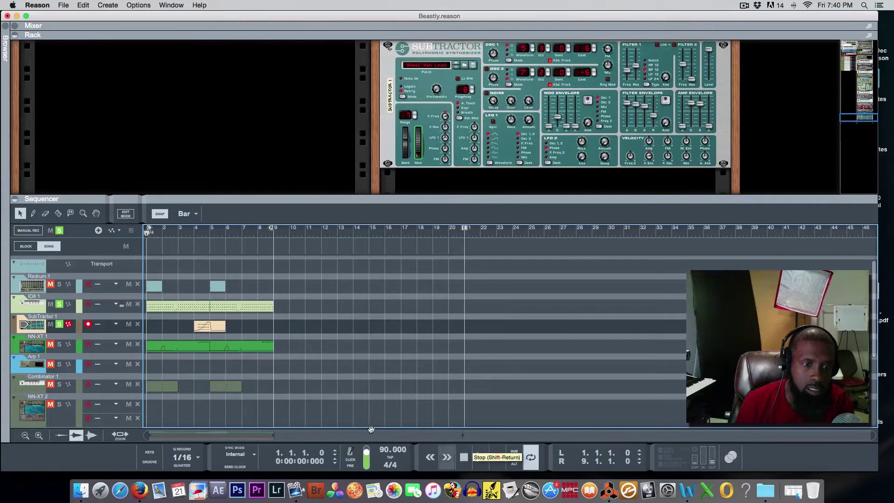
Solo the NN-XT 1 track as well, show its device in the rack, and play the loop before returning to bar 1
{"action": "left_click", "coordinate": [60, 344]}
{"action": "double_click", "coordinate": [69, 336]}
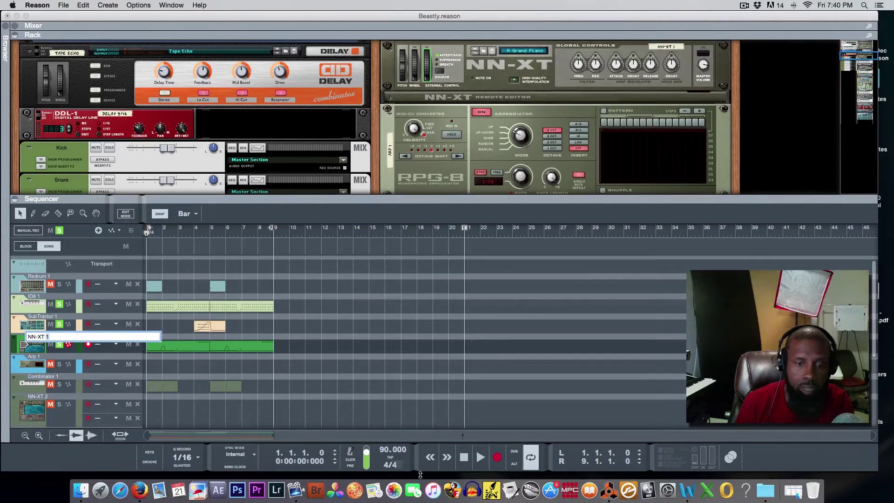
{"action": "left_click", "coordinate": [477, 463]}
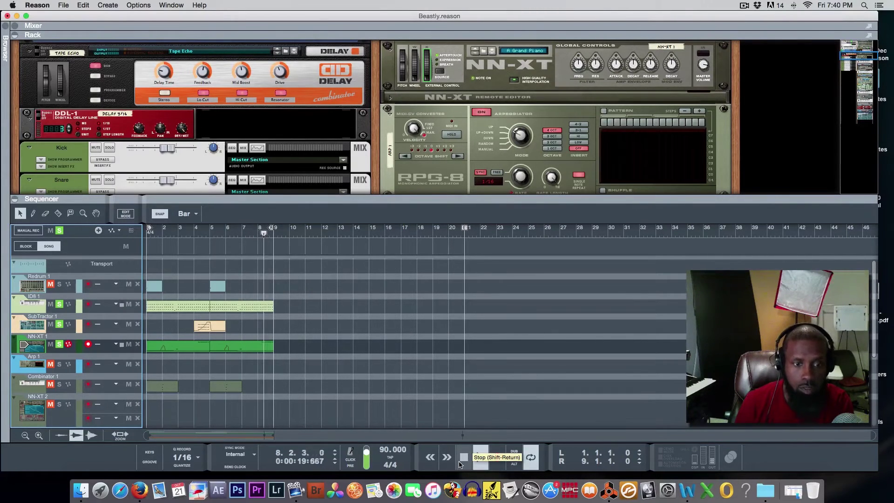
{"action": "left_click", "coordinate": [463, 458]}
{"action": "left_click", "coordinate": [463, 458]}
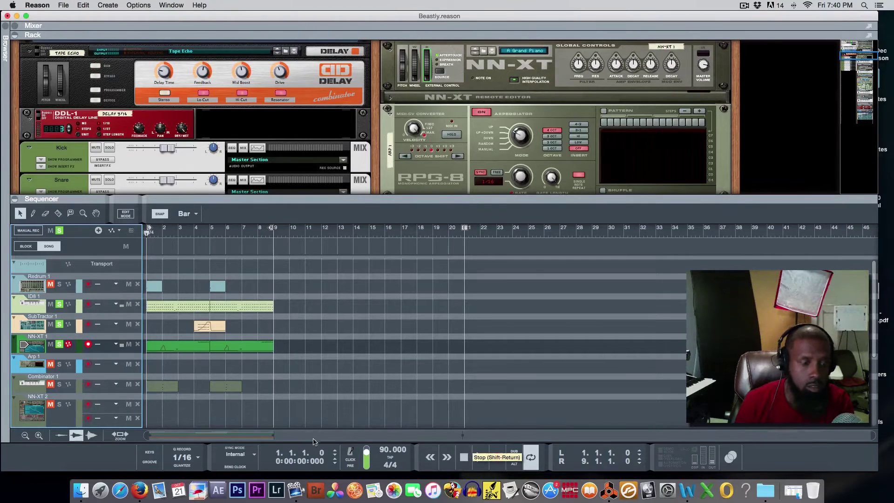
Solo the Combinator 1 track as well, show its Glock patch in the rack, and play the loop before returning to bar 1
{"action": "double_click", "coordinate": [63, 379]}
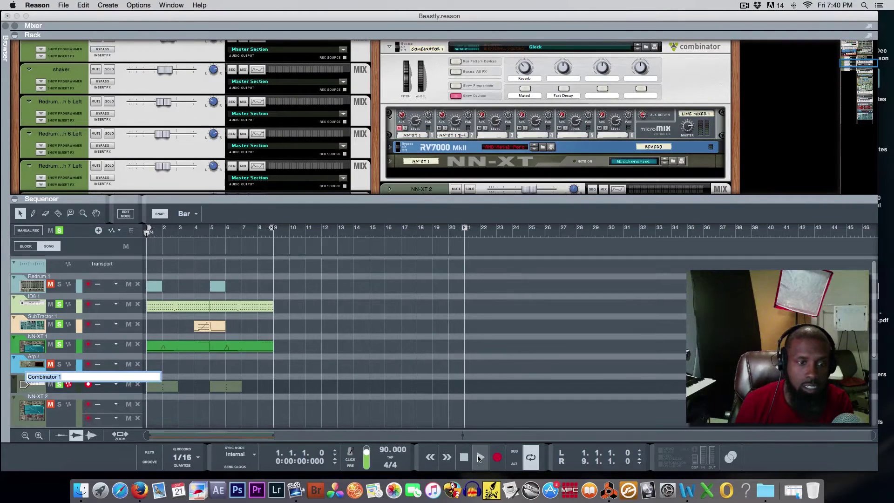
{"action": "left_click", "coordinate": [479, 457]}
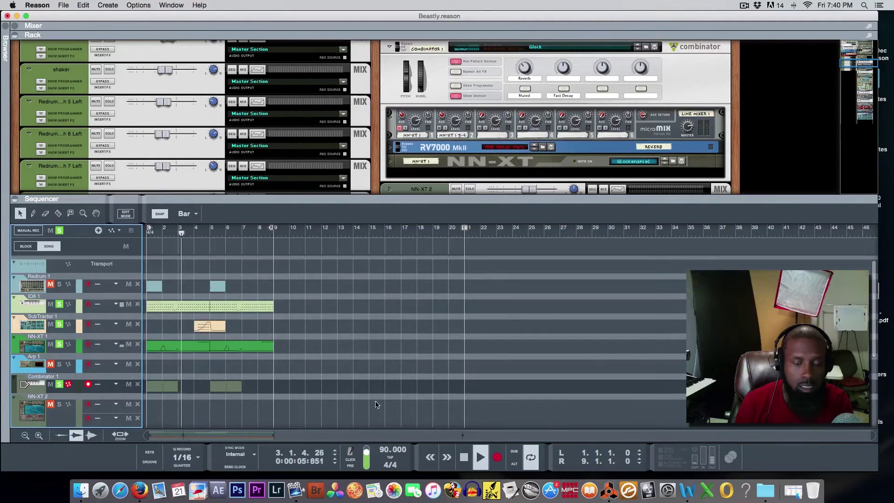
{"action": "scroll", "coordinate": [344, 404], "scroll_direction": "down", "scroll_amount": 2}
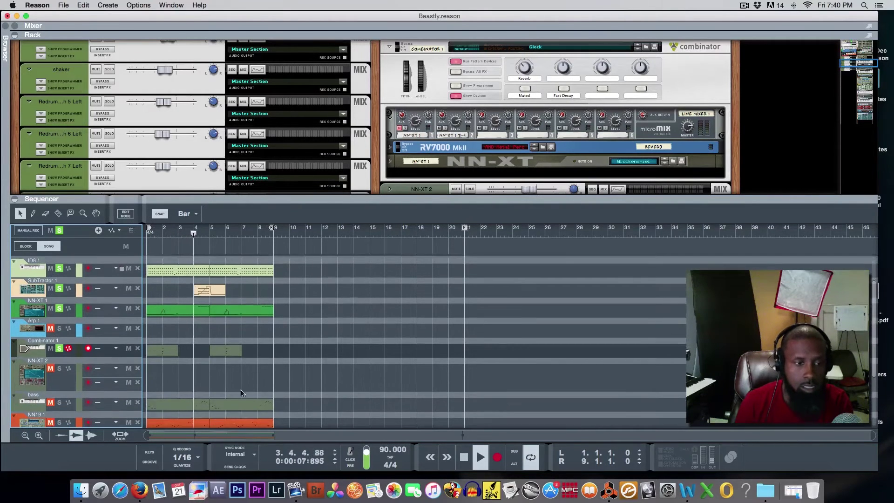
{"action": "scroll", "coordinate": [81, 401], "scroll_direction": "down", "scroll_amount": 1}
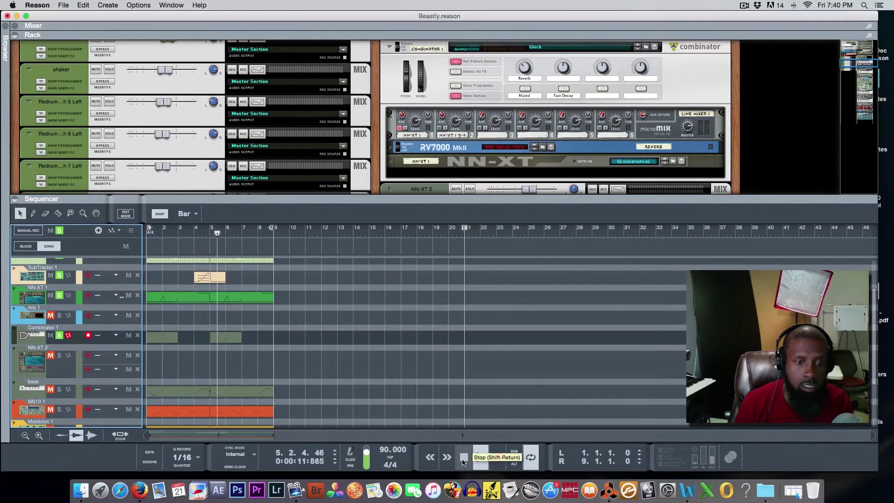
{"action": "double_click", "coordinate": [463, 459]}
Solo the bass track as well, show its Amazona Bass patch in the rack, and play the loop before returning to bar 1
{"action": "left_click", "coordinate": [60, 390]}
{"action": "double_click", "coordinate": [61, 383]}
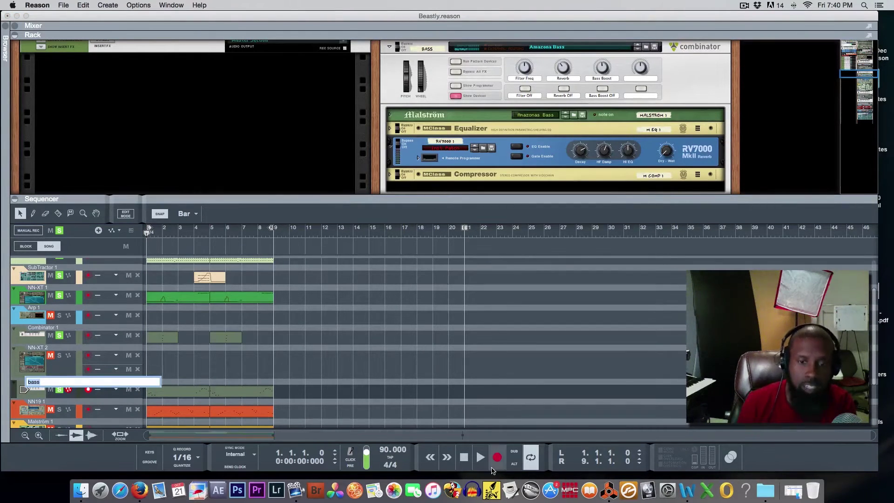
{"action": "left_click", "coordinate": [467, 462]}
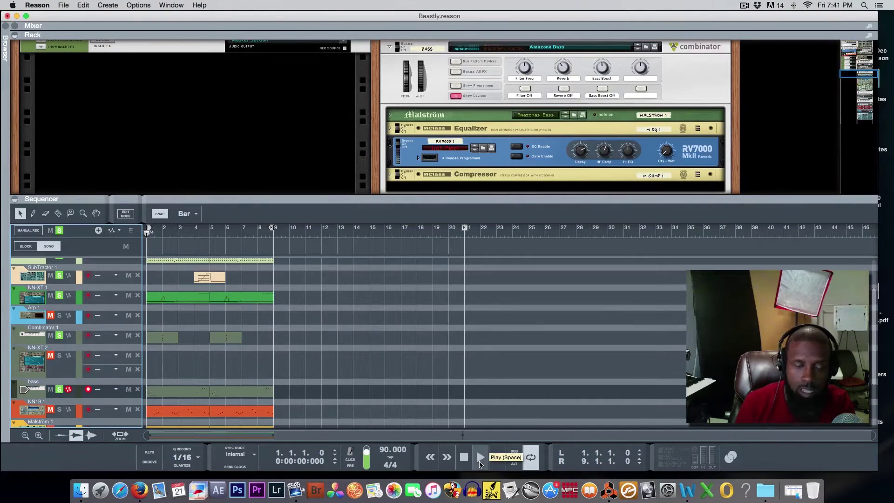
{"action": "left_click", "coordinate": [480, 459]}
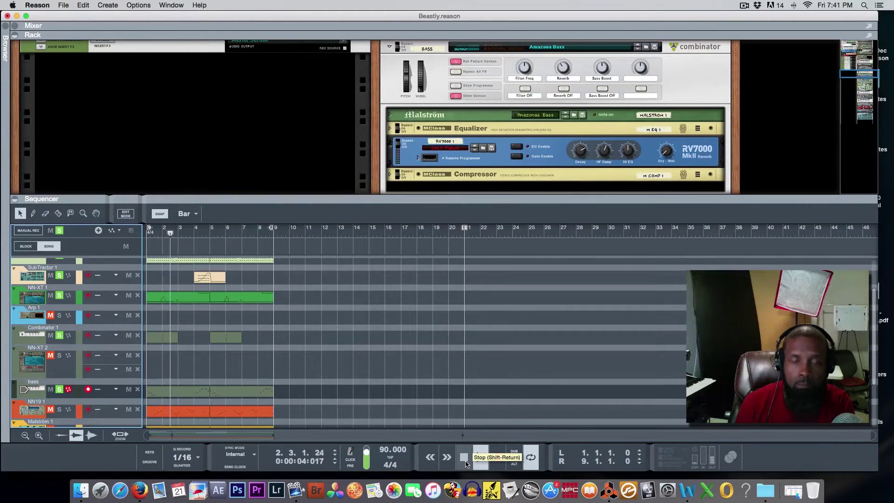
{"action": "scroll", "coordinate": [344, 370], "scroll_direction": "down", "scroll_amount": 1}
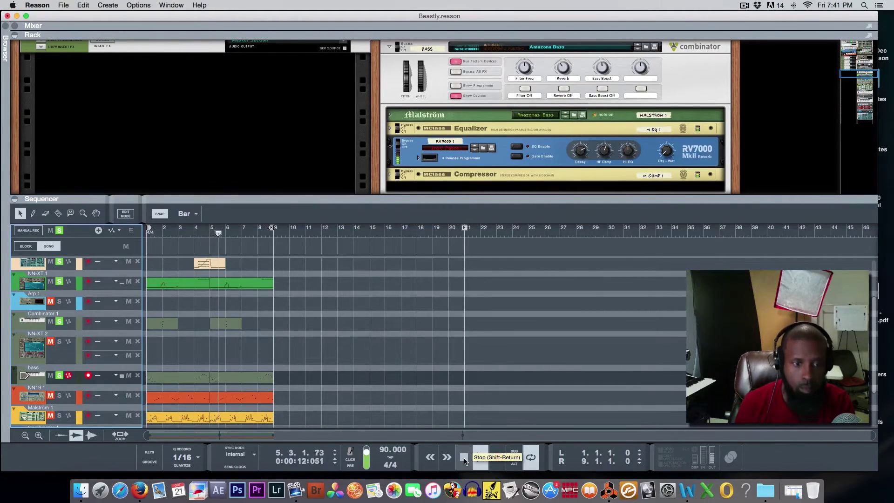
{"action": "double_click", "coordinate": [464, 459]}
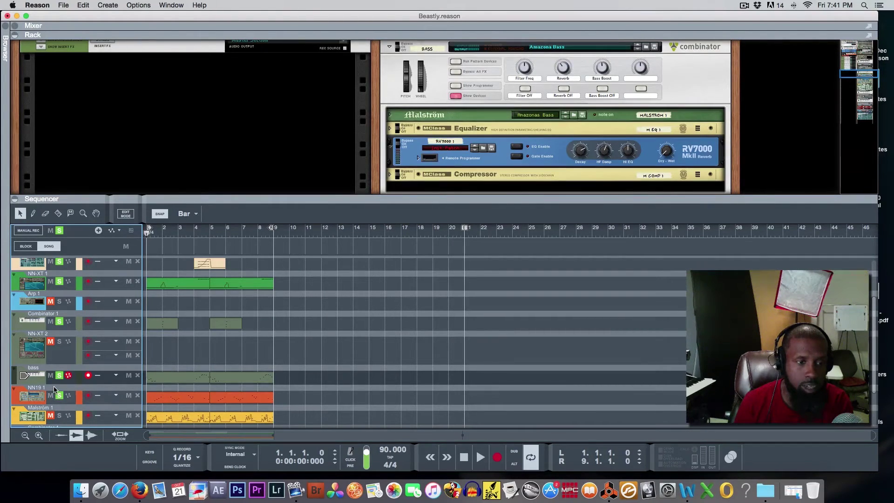
Solo the NN19 1 track as well, show its Pizzicato patch in the rack, and play the loop before returning to bar 1
{"action": "left_click", "coordinate": [54, 387]}
{"action": "double_click", "coordinate": [54, 387]}
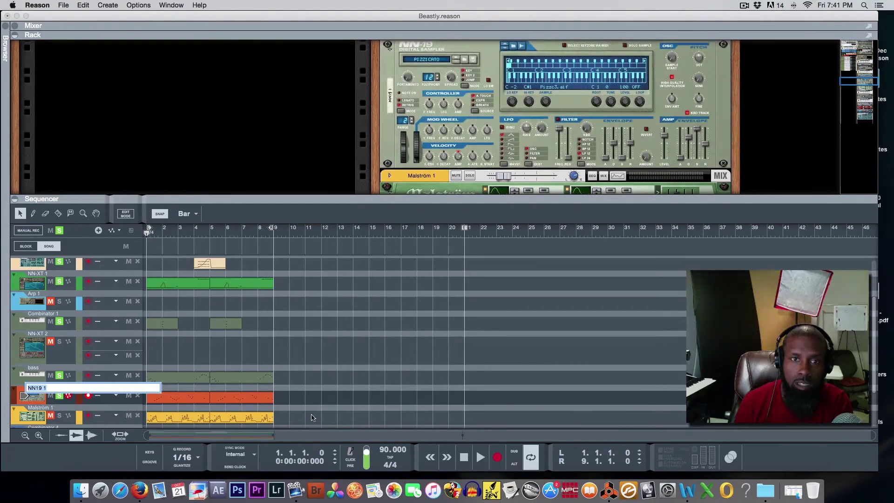
{"action": "key", "text": "Return"}
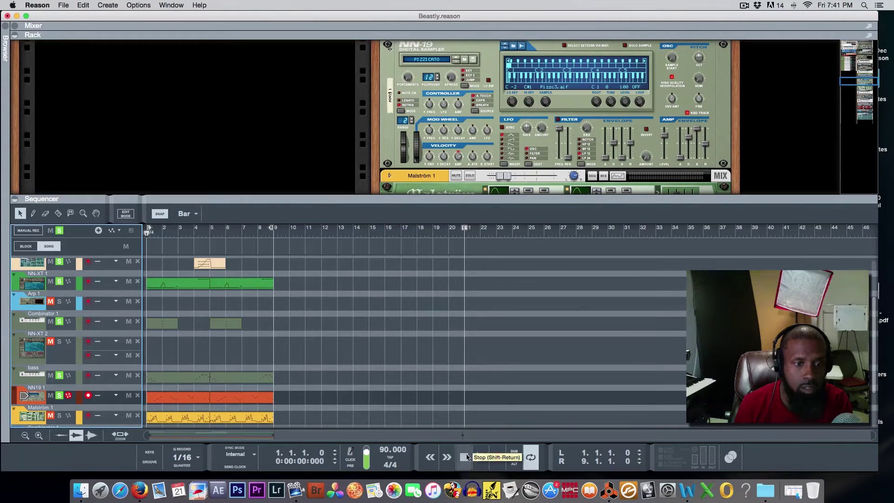
{"action": "left_click", "coordinate": [476, 458]}
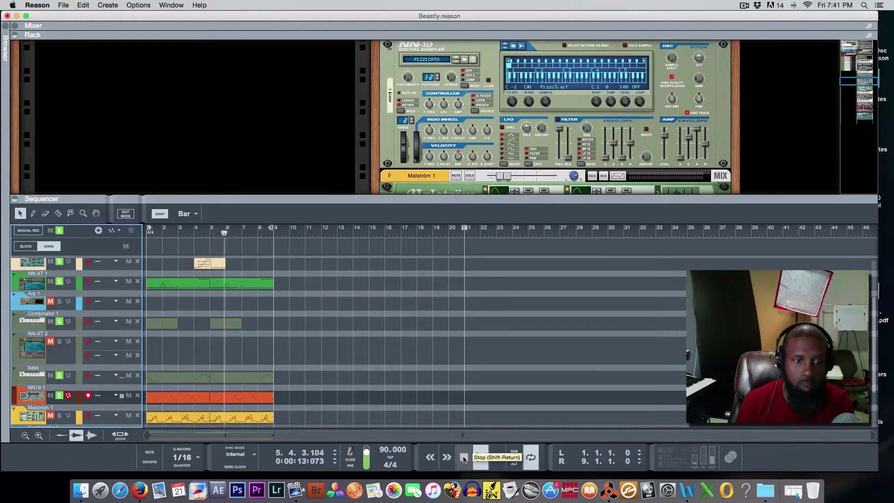
{"action": "left_click", "coordinate": [464, 459]}
{"action": "left_click", "coordinate": [464, 459]}
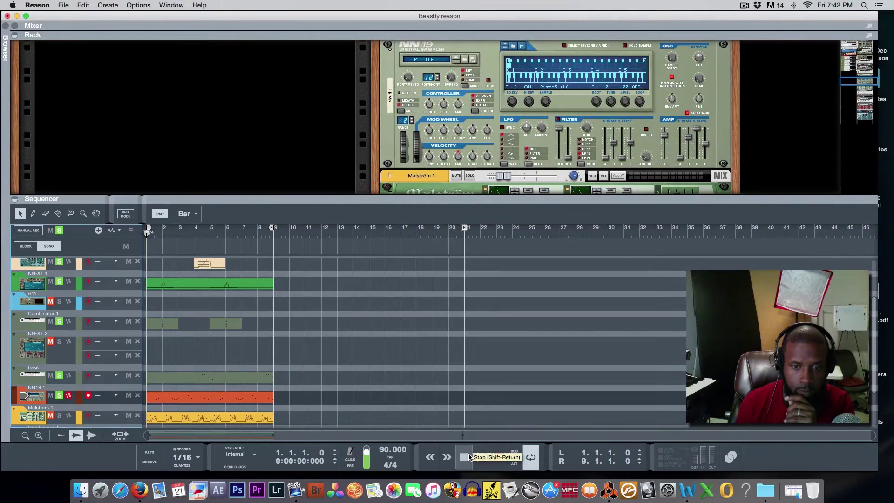
Replay the soloed tracks with the NN19 1 part from bar 1, and stop with the song position back at the start
{"action": "left_click", "coordinate": [481, 458]}
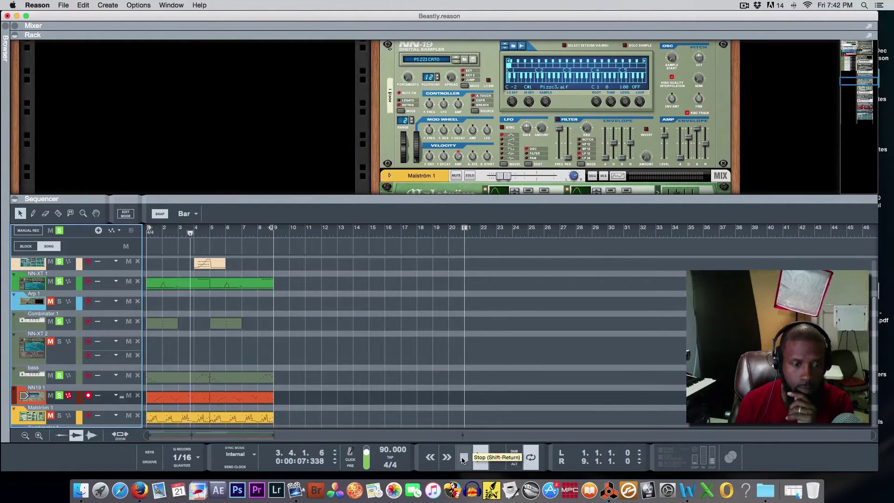
{"action": "left_click", "coordinate": [463, 460]}
{"action": "left_click", "coordinate": [464, 460]}
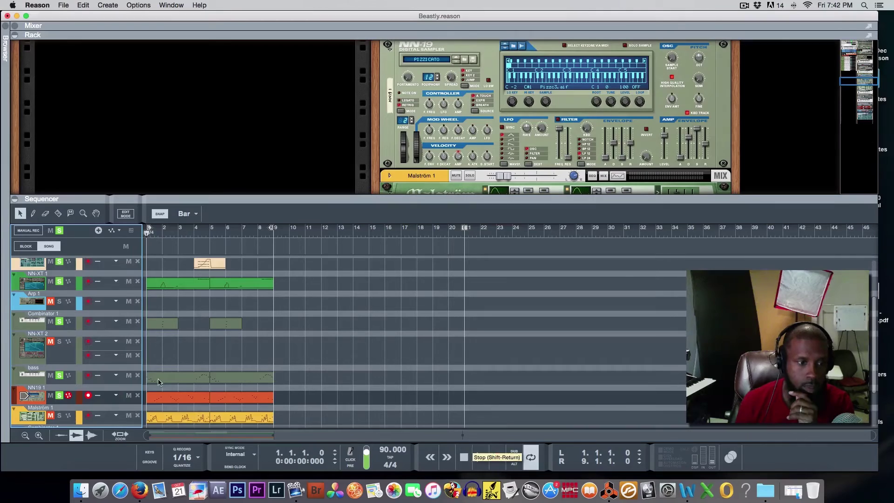
Solo the Malström 1 track as well, show its synthesizer in the rack, and play the loop before returning to bar 1
{"action": "left_click", "coordinate": [62, 411]}
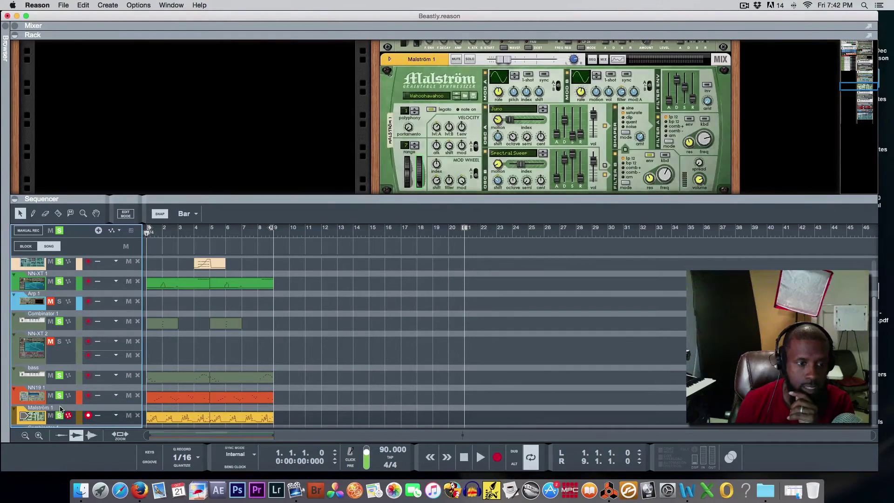
{"action": "double_click", "coordinate": [60, 408]}
{"action": "scroll", "coordinate": [107, 397], "scroll_direction": "down", "scroll_amount": 1}
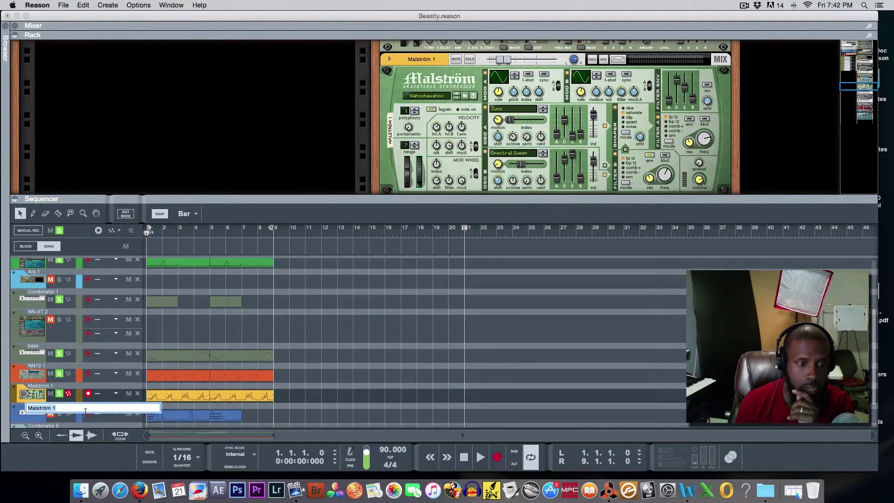
{"action": "key", "text": "Return"}
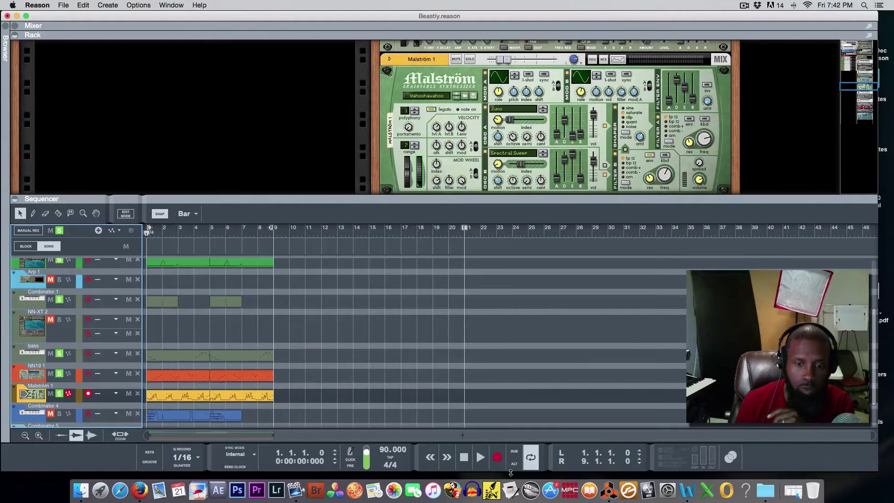
{"action": "left_click", "coordinate": [478, 457]}
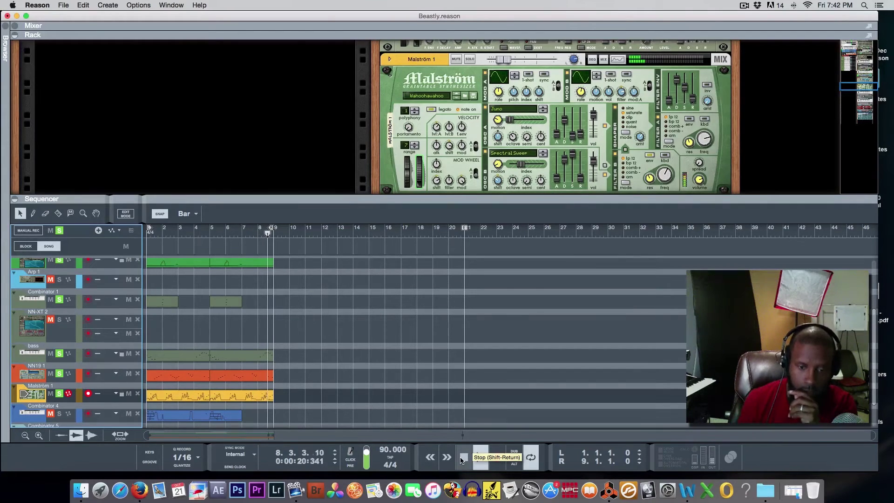
{"action": "left_click", "coordinate": [461, 457]}
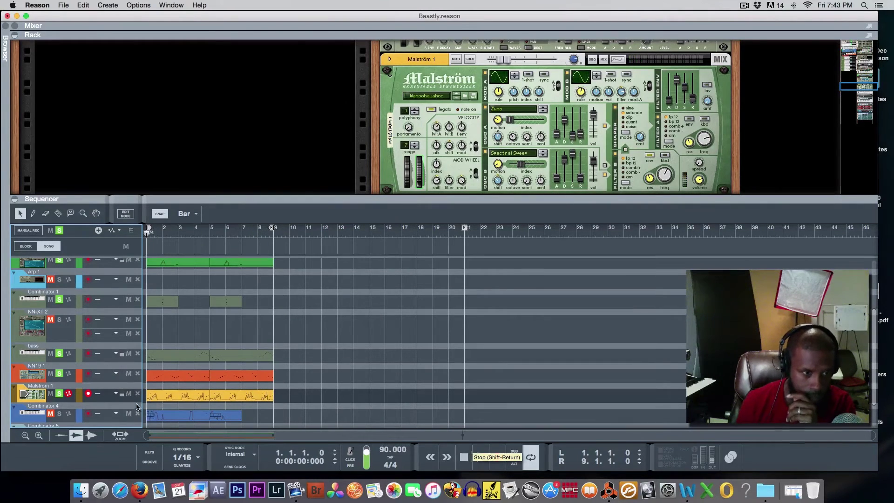
Solo the Combinator 4 track as well, show its Scorched Synth patch in the rack, and play the loop before returning to bar 1
{"action": "double_click", "coordinate": [66, 407]}
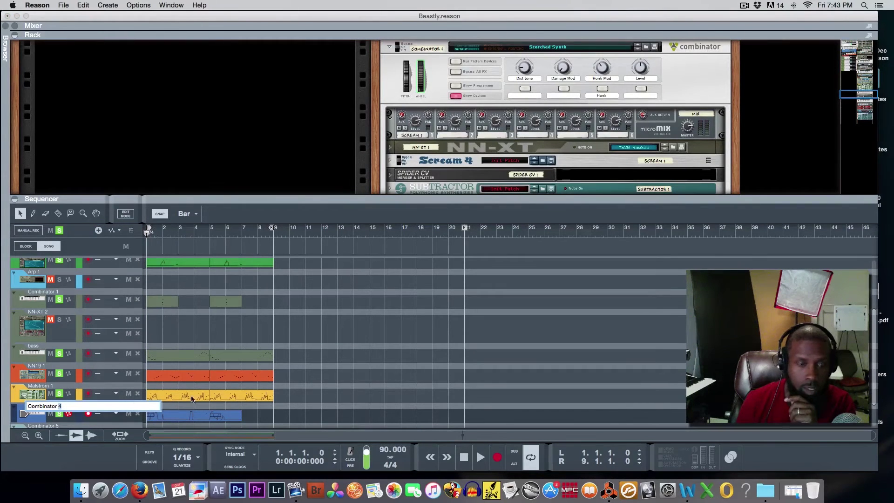
{"action": "left_click", "coordinate": [239, 408]}
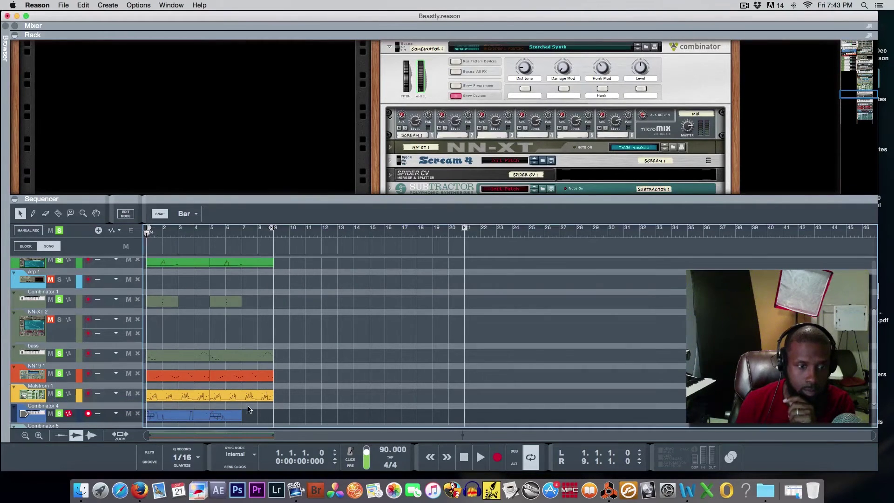
{"action": "scroll", "coordinate": [245, 409], "scroll_direction": "down", "scroll_amount": 3}
{"action": "left_click", "coordinate": [63, 372]}
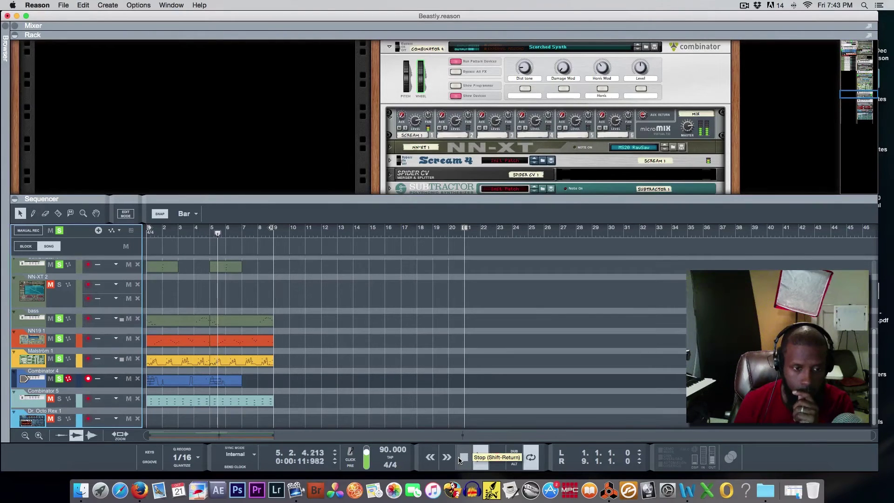
{"action": "double_click", "coordinate": [459, 459]}
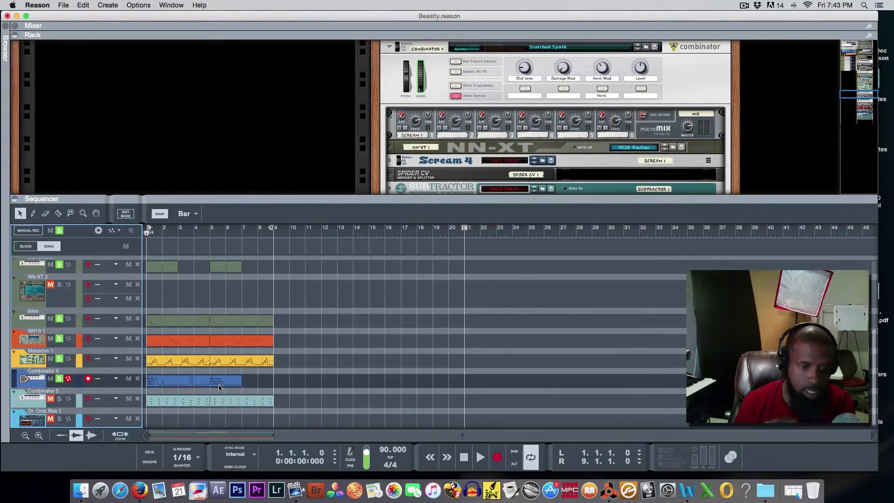
Solo the Combinator 5 track as well, show its Lord of The Strings patch, and play the loop before returning to bar 1
{"action": "left_click", "coordinate": [65, 393]}
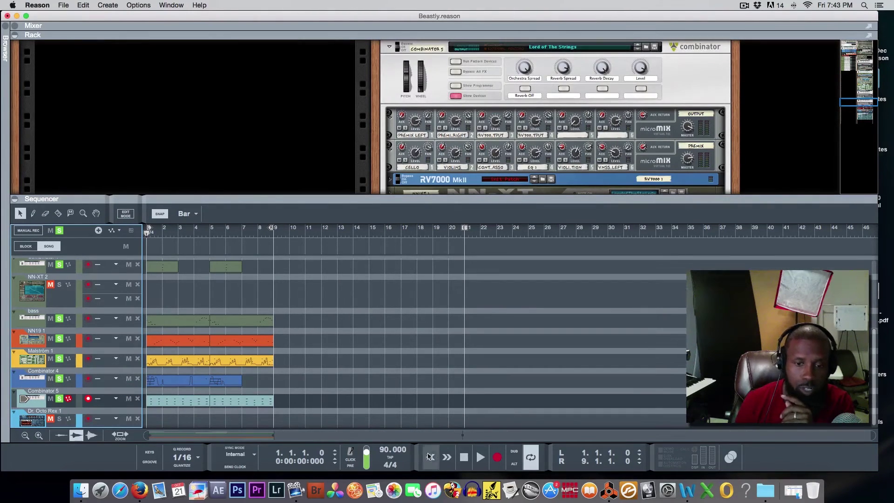
{"action": "left_click", "coordinate": [481, 458]}
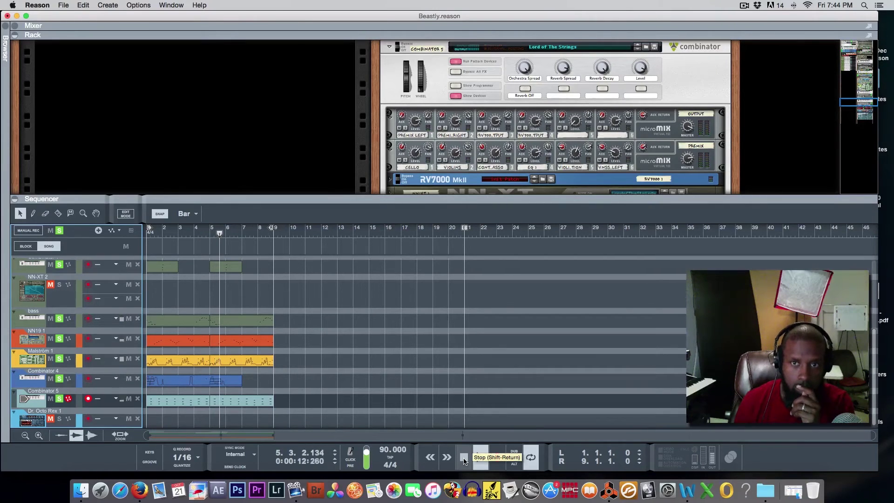
{"action": "left_click", "coordinate": [464, 459]}
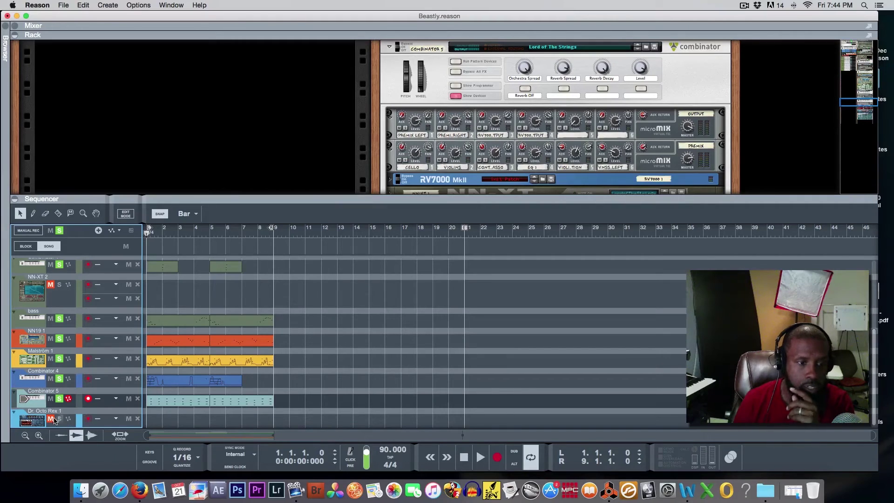
Solo the Dr. Octo Rex 1 track as well, preview its tambourine loop on the rack device, and start song playback from bar 1
{"action": "left_click", "coordinate": [71, 413]}
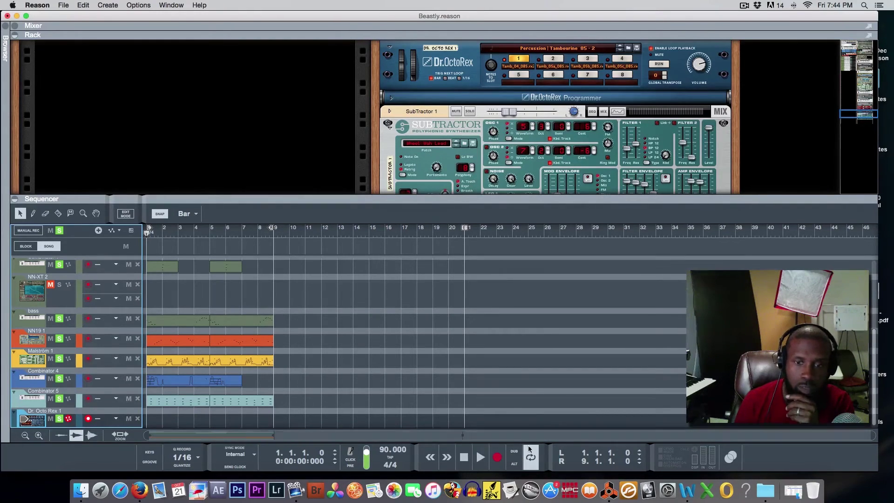
{"action": "left_click", "coordinate": [663, 66]}
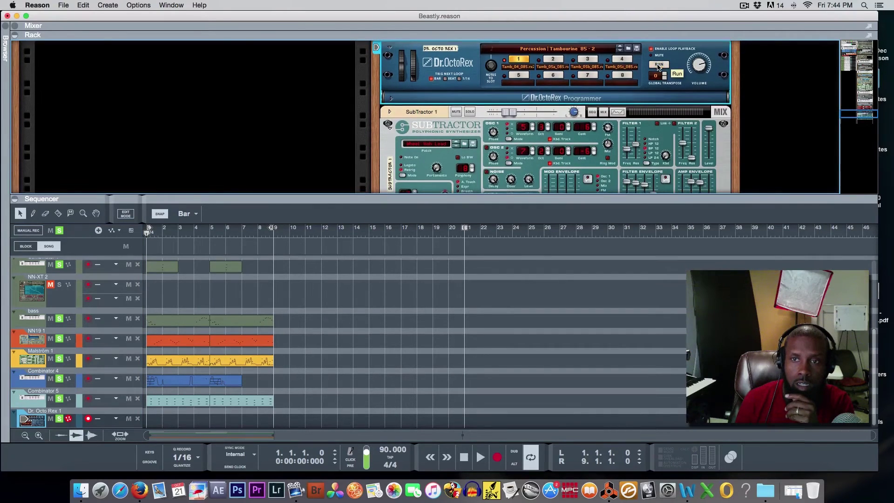
{"action": "left_click", "coordinate": [463, 450]}
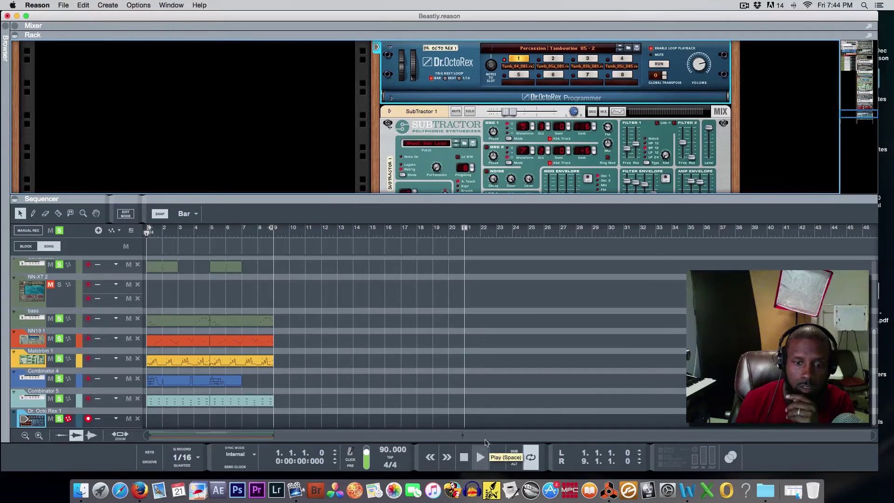
{"action": "left_click", "coordinate": [481, 458]}
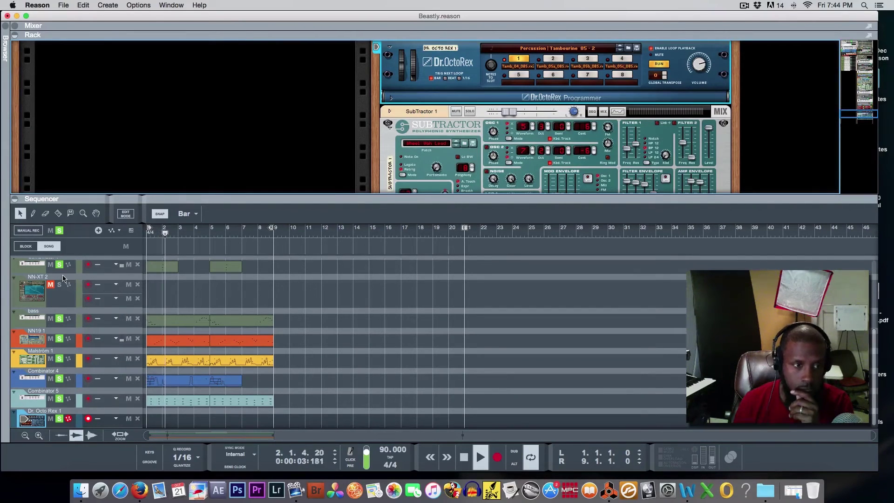
Add the Redrum 1 track to the solo during playback and show its drum machine in the rack
{"action": "scroll", "coordinate": [93, 298], "scroll_direction": "up", "scroll_amount": 5}
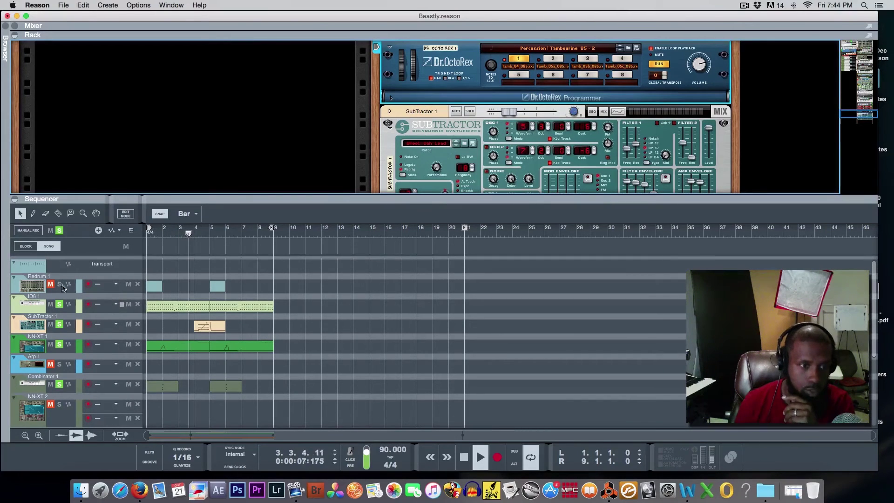
{"action": "left_click", "coordinate": [59, 284]}
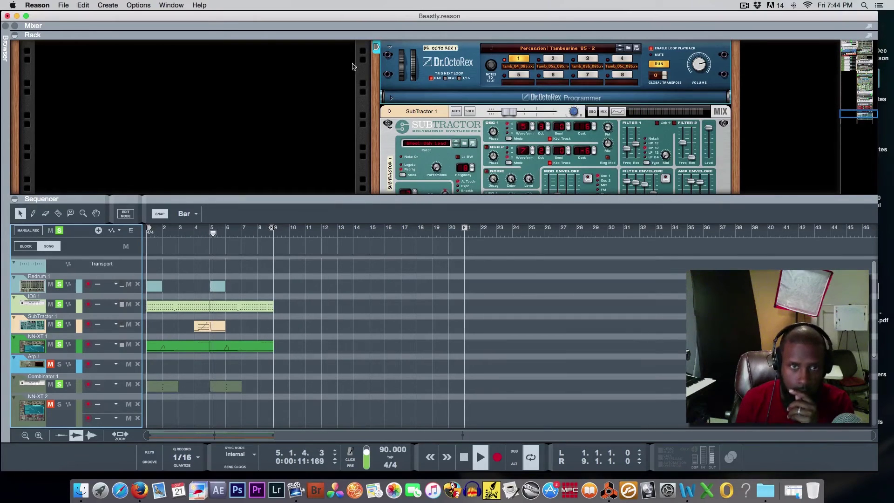
{"action": "scroll", "coordinate": [435, 107], "scroll_direction": "up", "scroll_amount": 5}
{"action": "scroll", "coordinate": [436, 109], "scroll_direction": "up", "scroll_amount": 10}
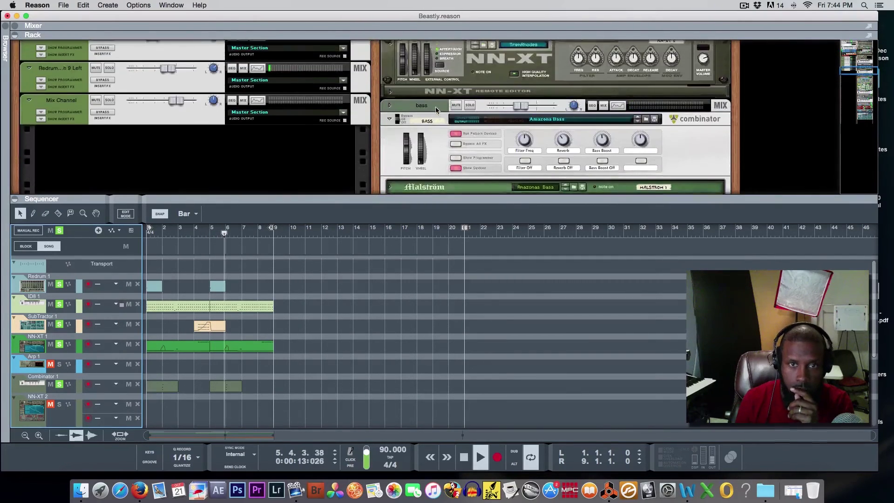
{"action": "scroll", "coordinate": [436, 109], "scroll_direction": "up", "scroll_amount": 2}
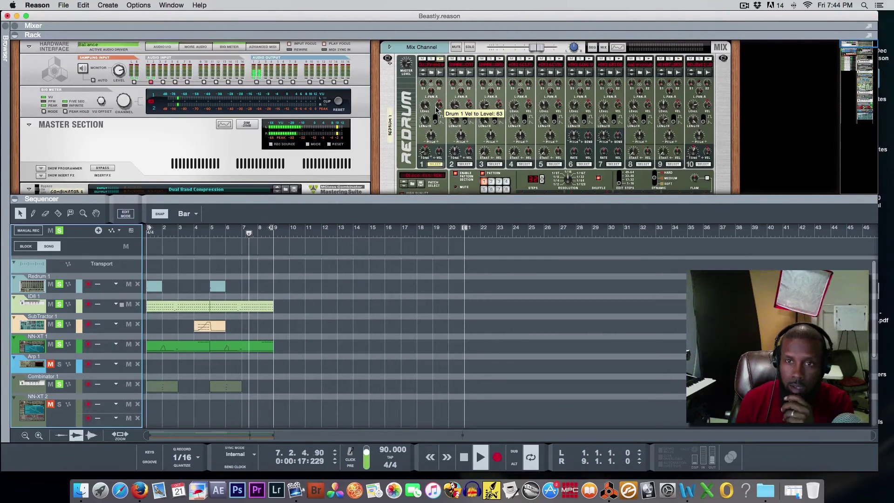
Look over the rack from Redrum to ID8 1 and the soloed track list, and stop playback back at bar 1
{"action": "scroll", "coordinate": [436, 109], "scroll_direction": "down", "scroll_amount": 3}
{"action": "scroll", "coordinate": [435, 109], "scroll_direction": "down", "scroll_amount": 10}
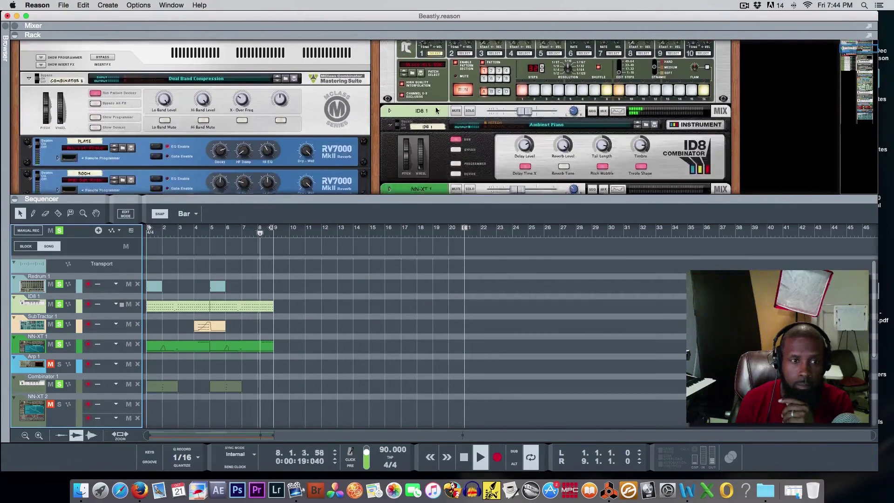
{"action": "scroll", "coordinate": [435, 107], "scroll_direction": "up", "scroll_amount": 5}
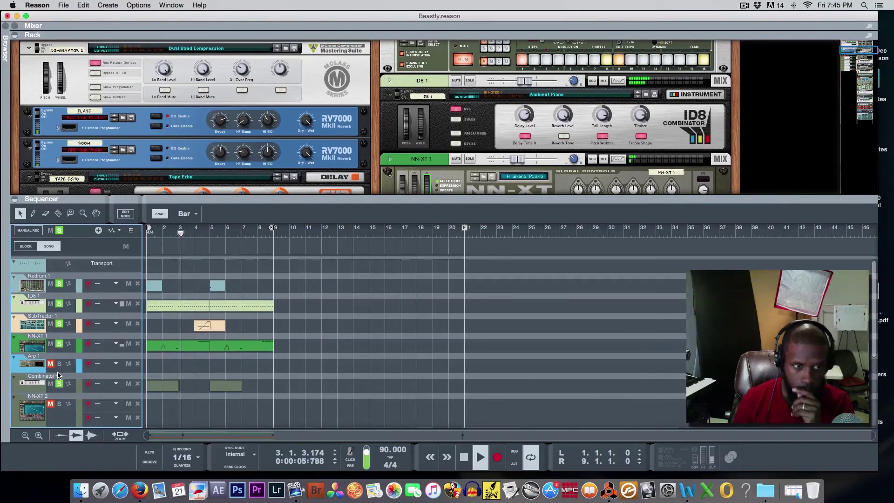
{"action": "scroll", "coordinate": [62, 386], "scroll_direction": "down", "scroll_amount": 6}
{"action": "scroll", "coordinate": [59, 354], "scroll_direction": "up", "scroll_amount": 6}
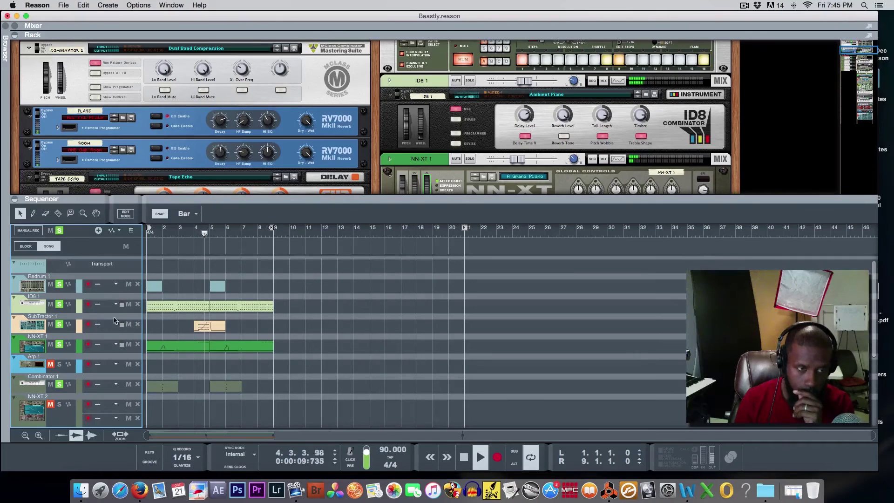
{"action": "left_click", "coordinate": [464, 459]}
{"action": "left_click", "coordinate": [465, 458]}
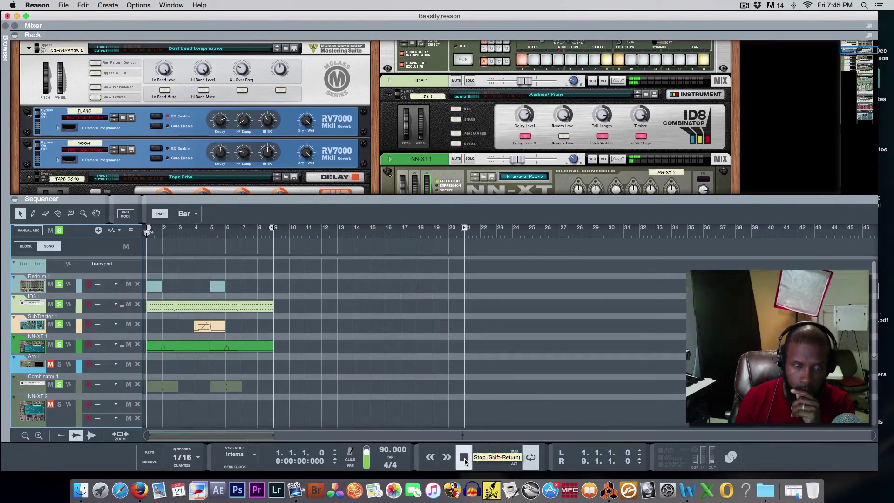
Enlarge the rack area above the sequencer and show the full Redrum 1 device
{"action": "left_click_drag", "start_coordinate": [151, 200], "coordinate": [150, 117]}
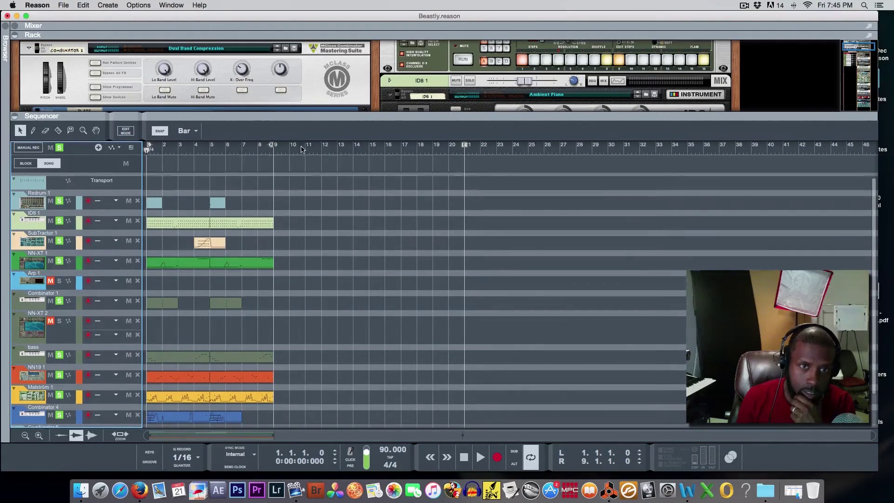
{"action": "left_click_drag", "start_coordinate": [301, 116], "coordinate": [297, 273]}
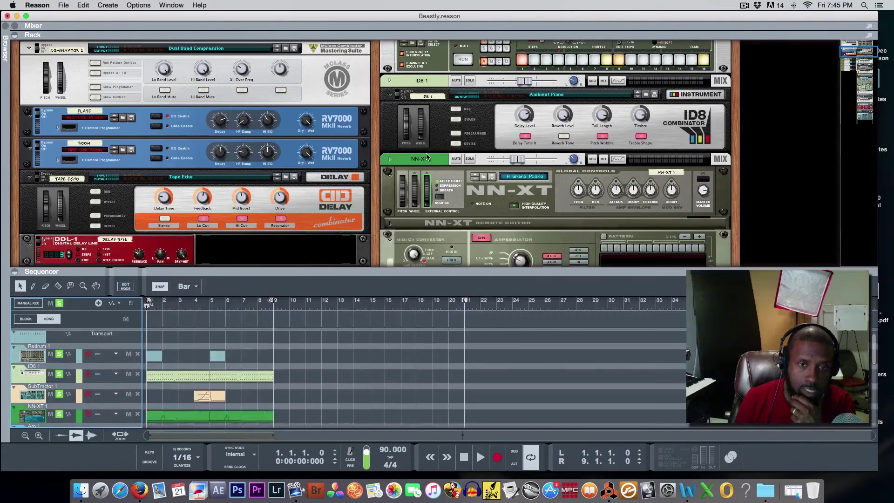
{"action": "scroll", "coordinate": [426, 157], "scroll_direction": "up", "scroll_amount": 5}
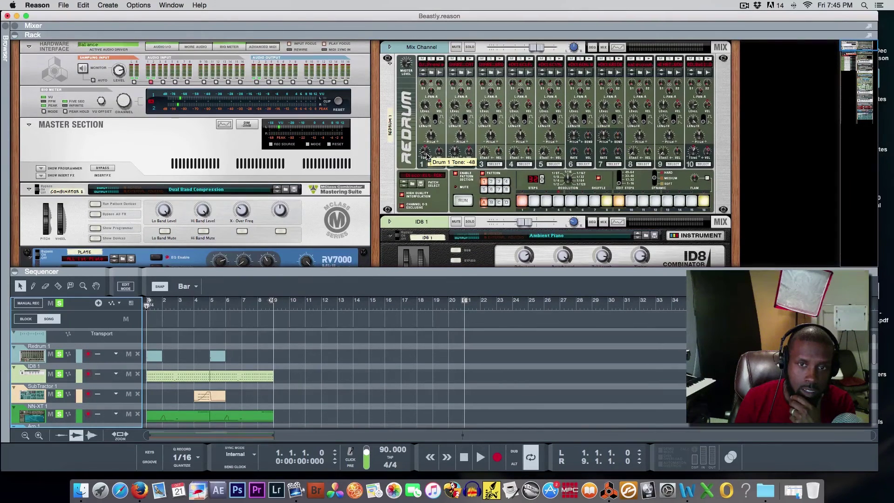